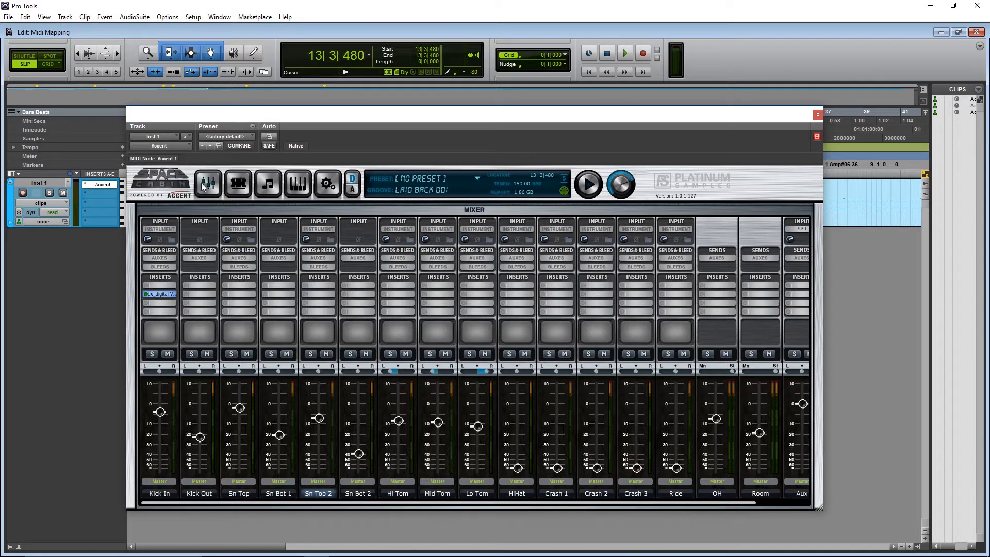
- Open the MIDI mapping view, reposition the plug-in window, and audition the drum clip with no MIDI map preset loaded
left_click(302, 187)
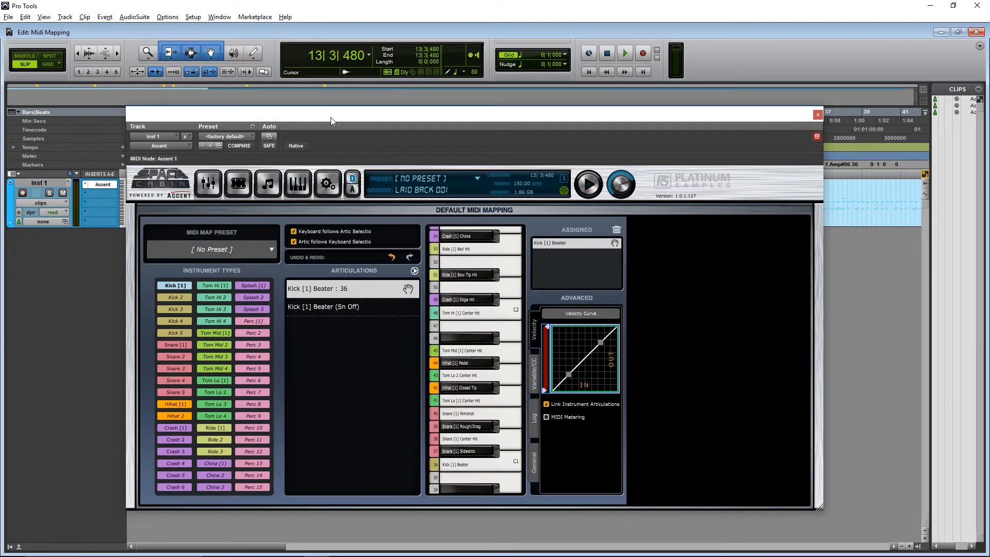
left_click_drag(330, 120, 362, 293)
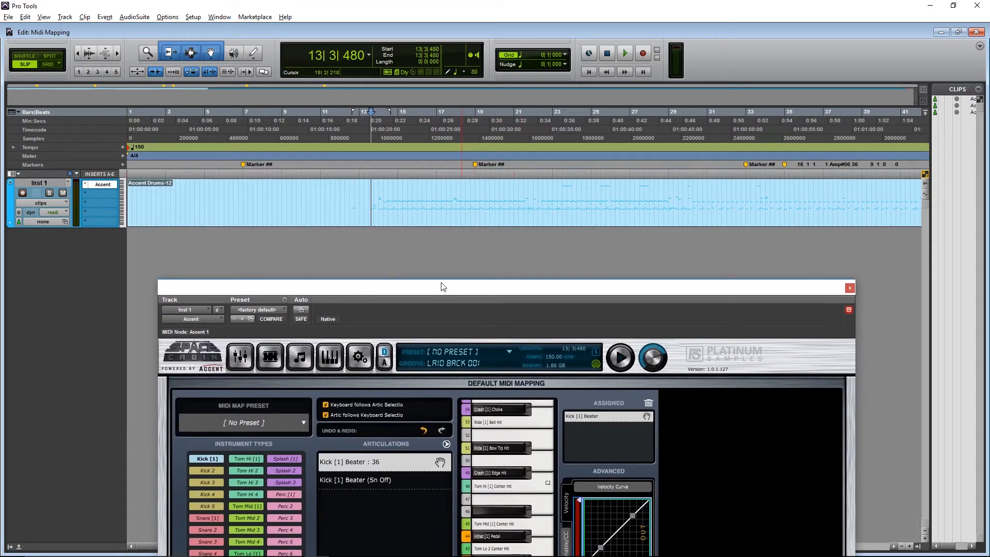
left_click_drag(443, 287, 411, 142)
key("space")
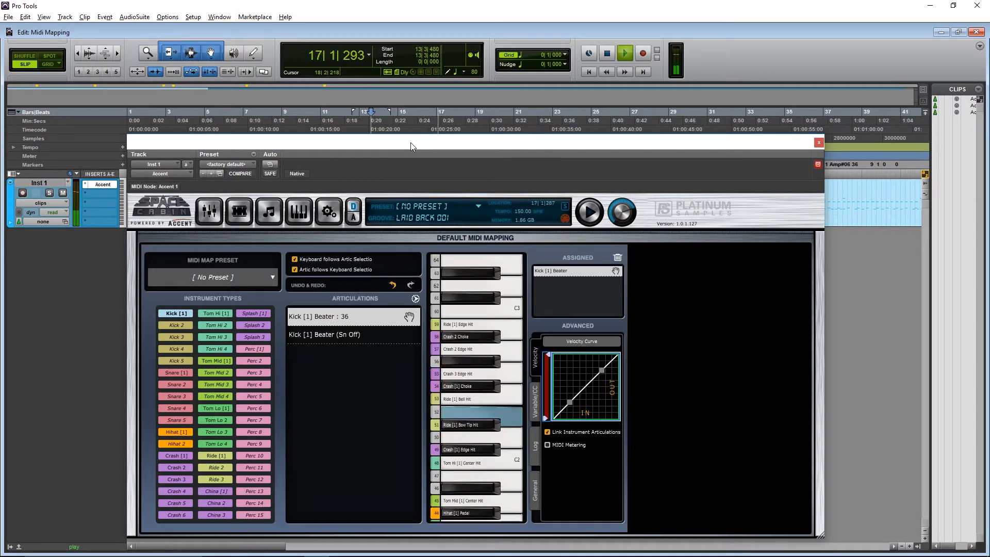
key("space")
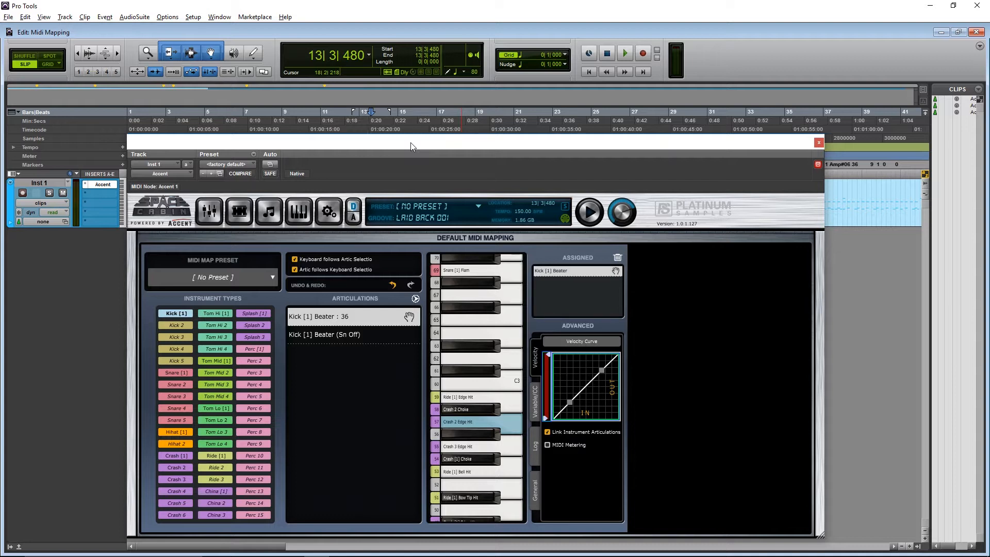
- Load the Yamaha DTX900.psmap MIDI map and audition the drum clip with it
left_click(250, 277)
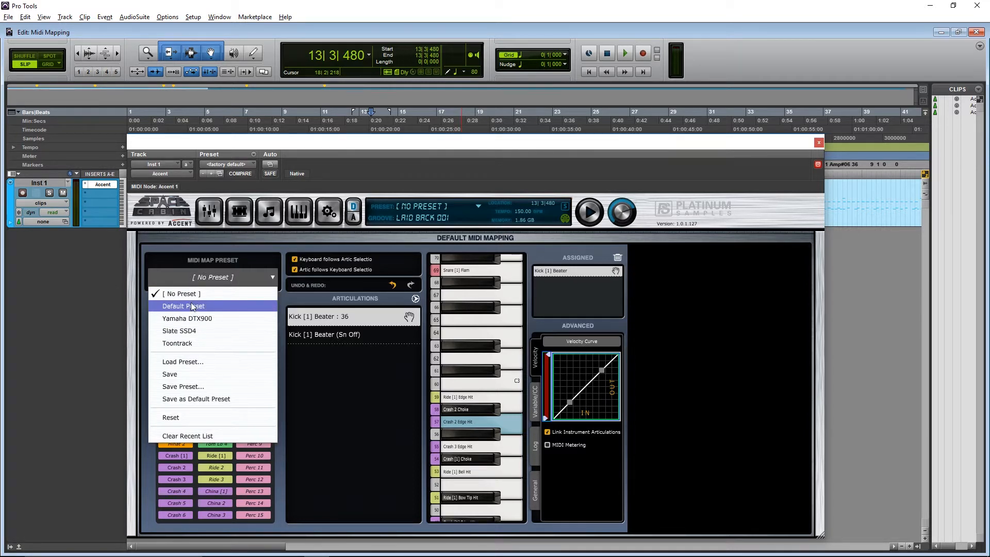
left_click(191, 361)
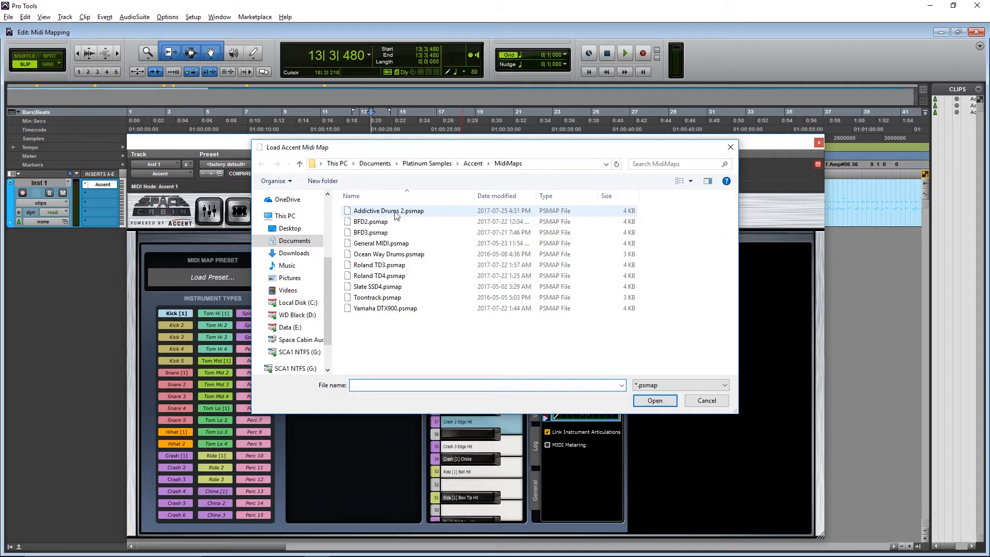
left_click(390, 311)
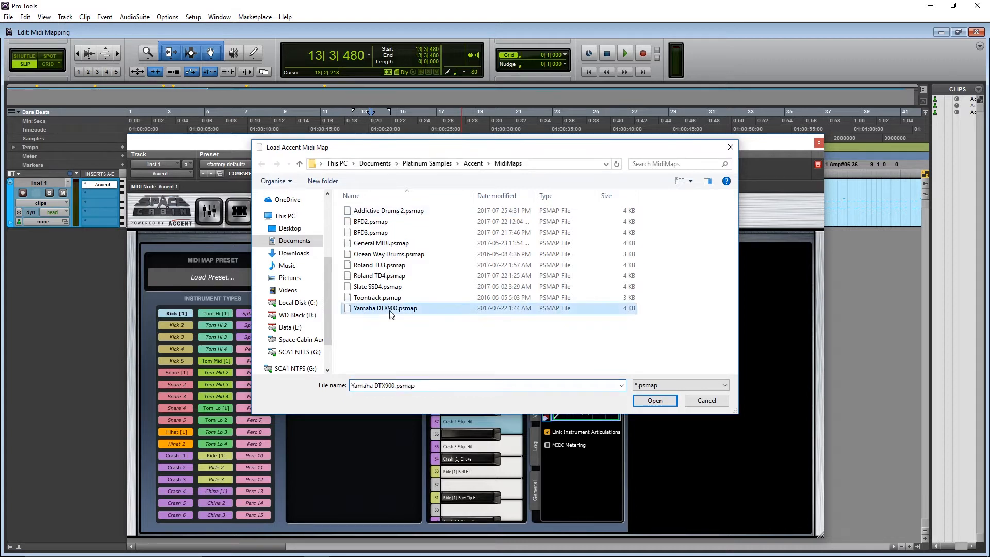
left_click(654, 401)
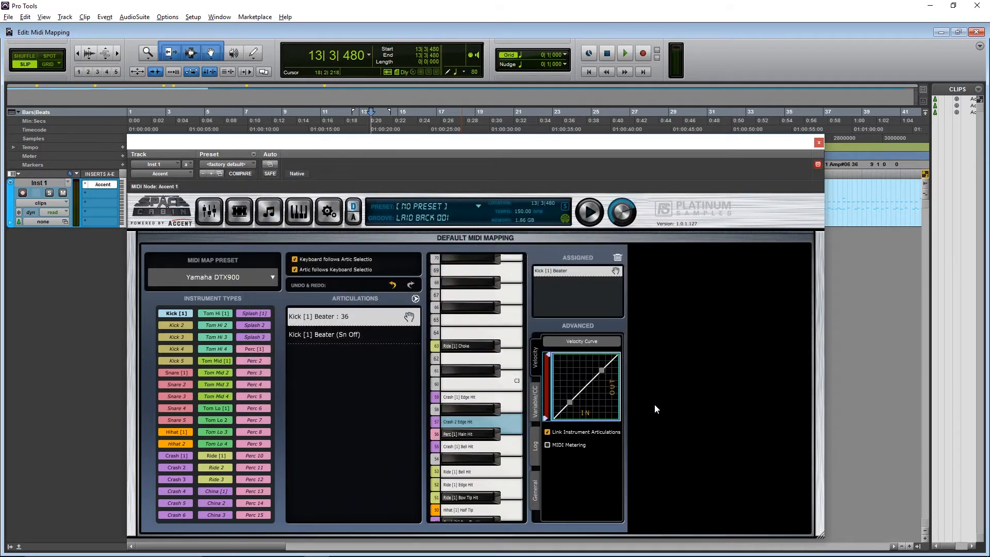
key("space")
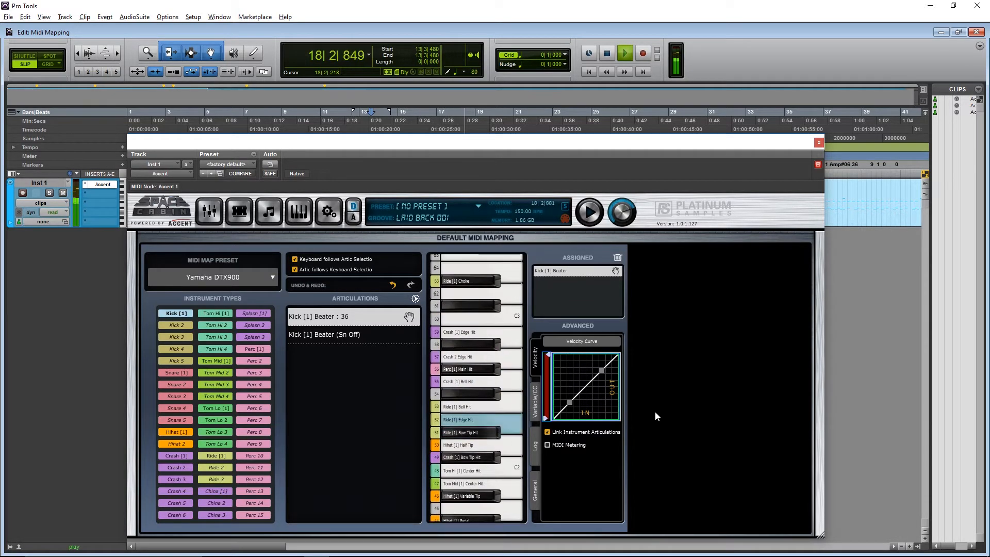
key("space")
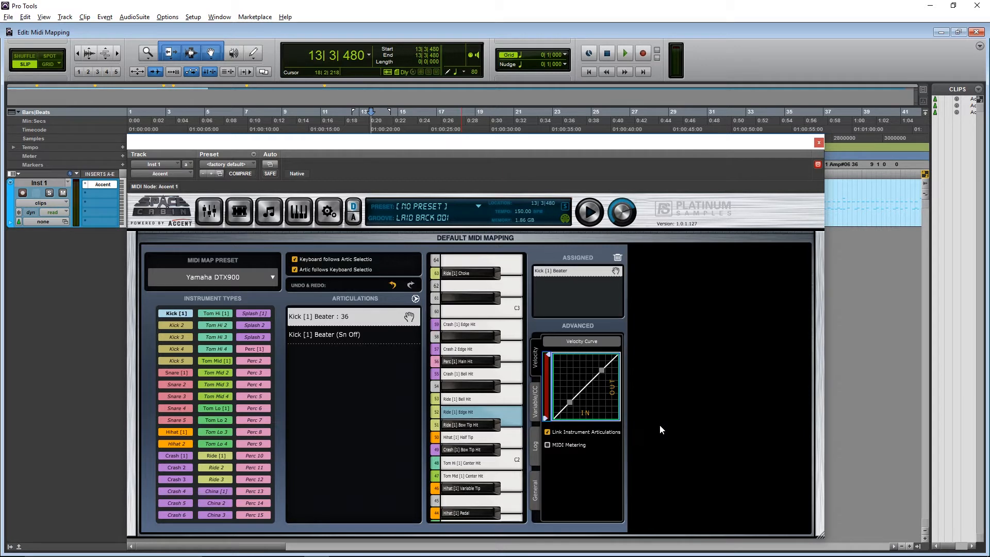
left_click(261, 276)
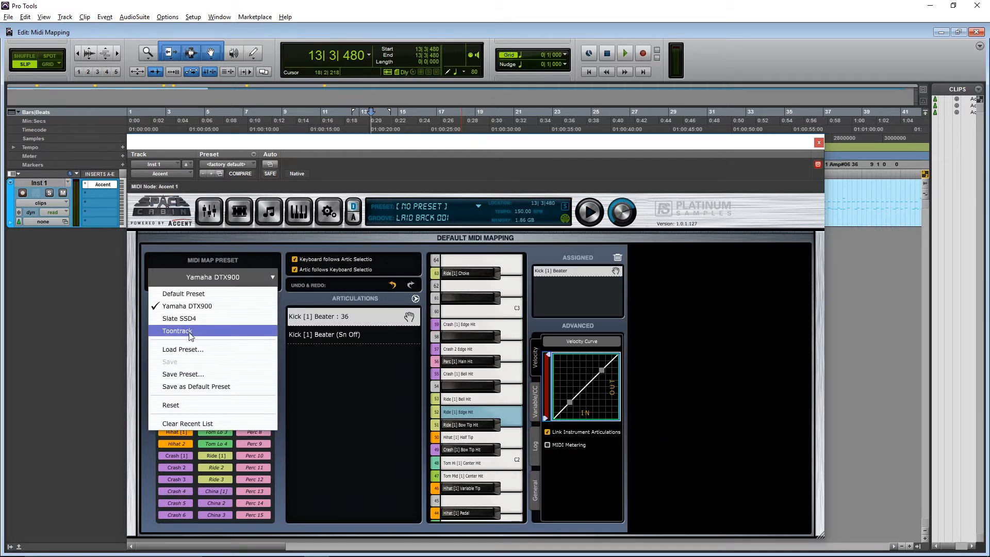
left_click(334, 392)
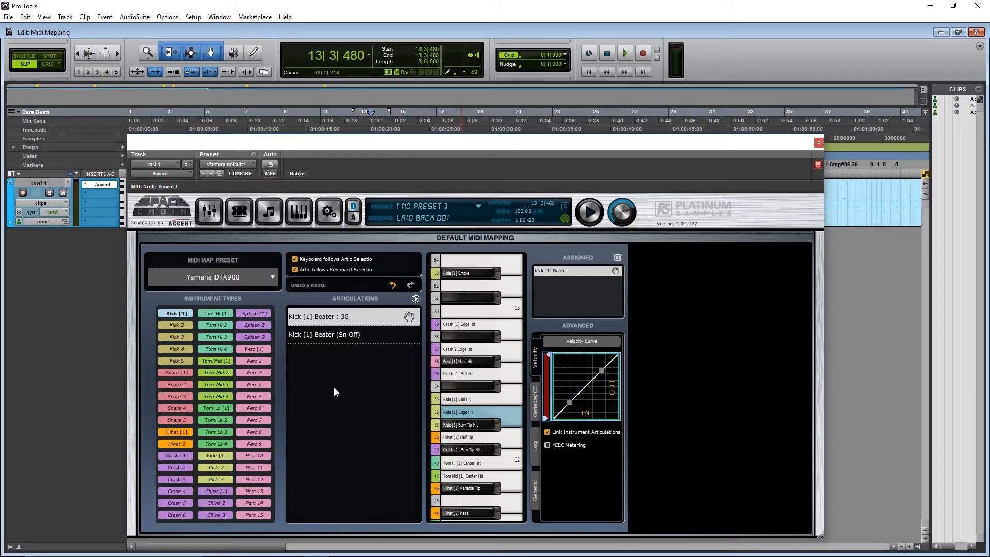
left_click(237, 211)
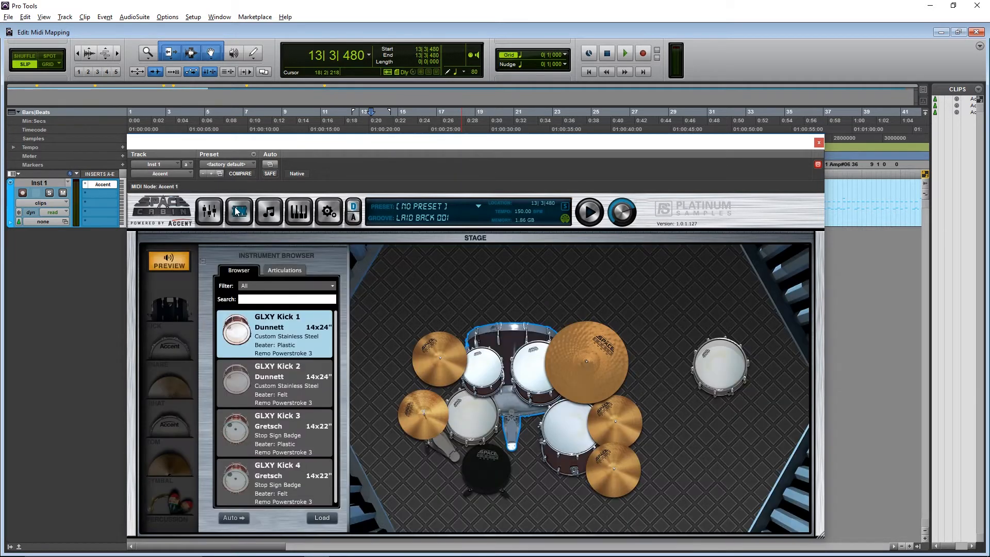
left_click(303, 214)
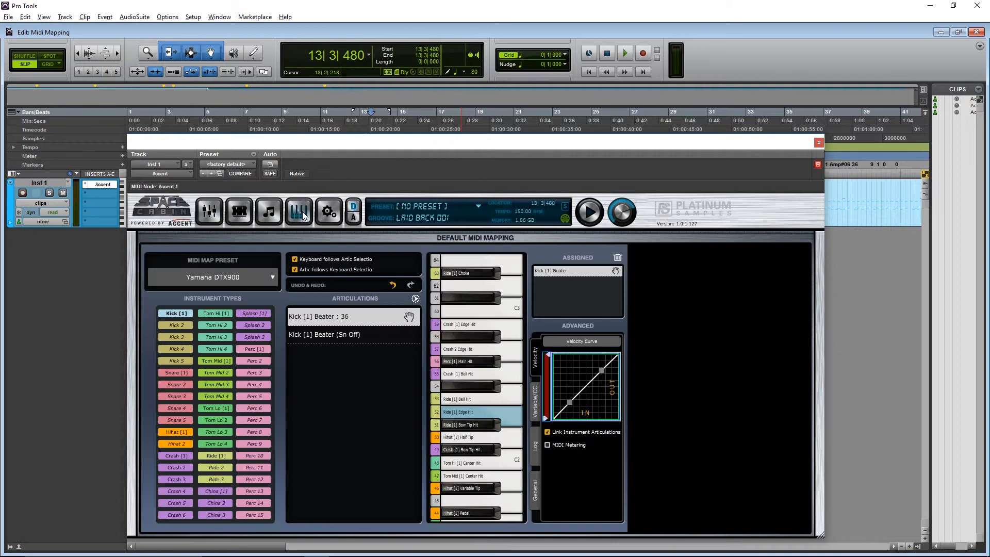
- Select the kit's main snare on the stage and inspect its Center Hit note assignment in the MIDI mapping view
left_click(238, 211)
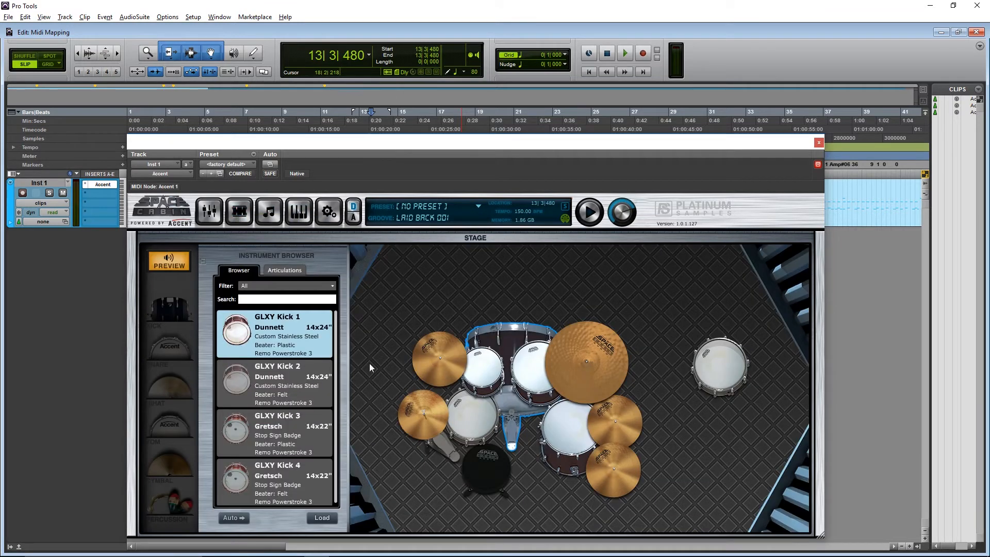
left_click(477, 416)
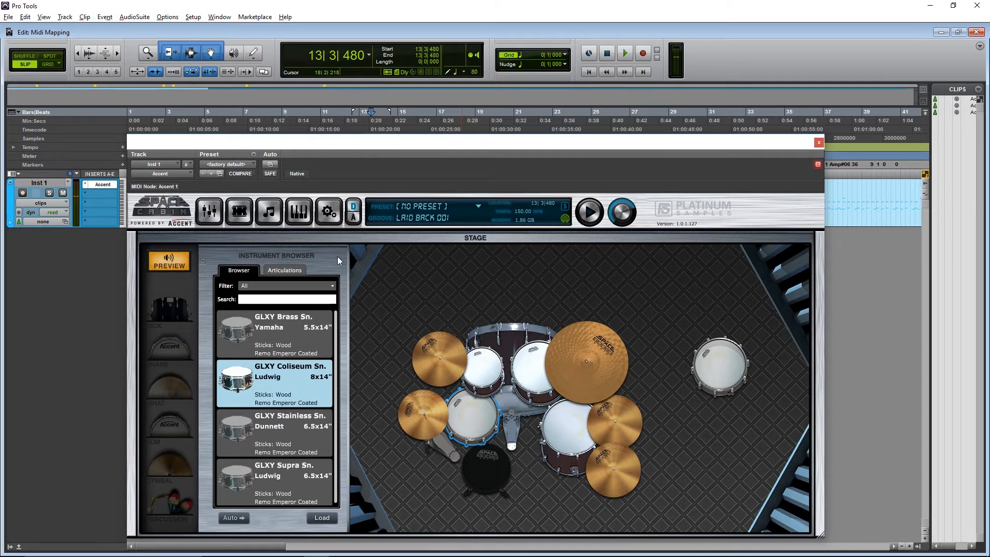
left_click(296, 212)
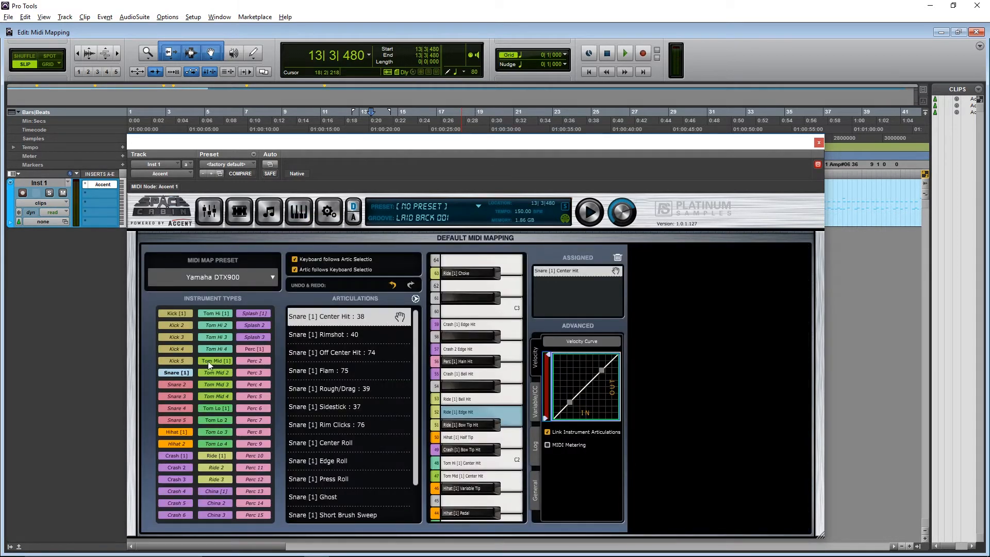
left_click(380, 315)
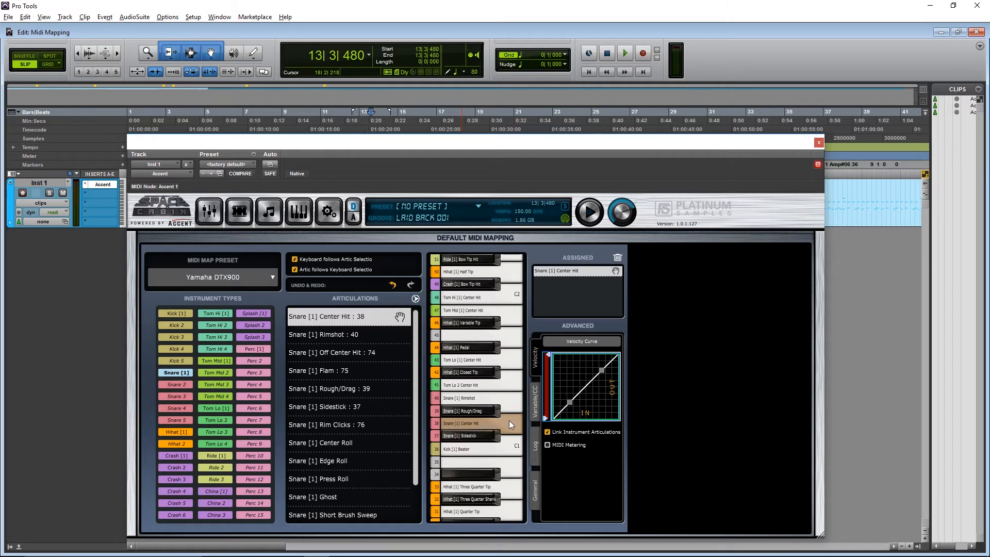
left_click(503, 449)
- Load GLXY Brass Sn. as the separate second snare beside the kit on the stage
left_click(246, 217)
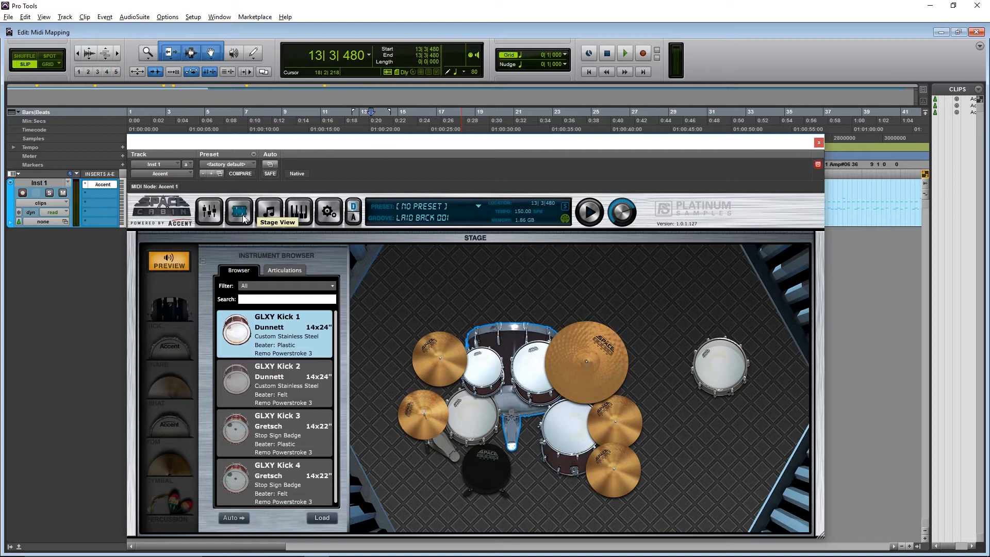
left_click(481, 426)
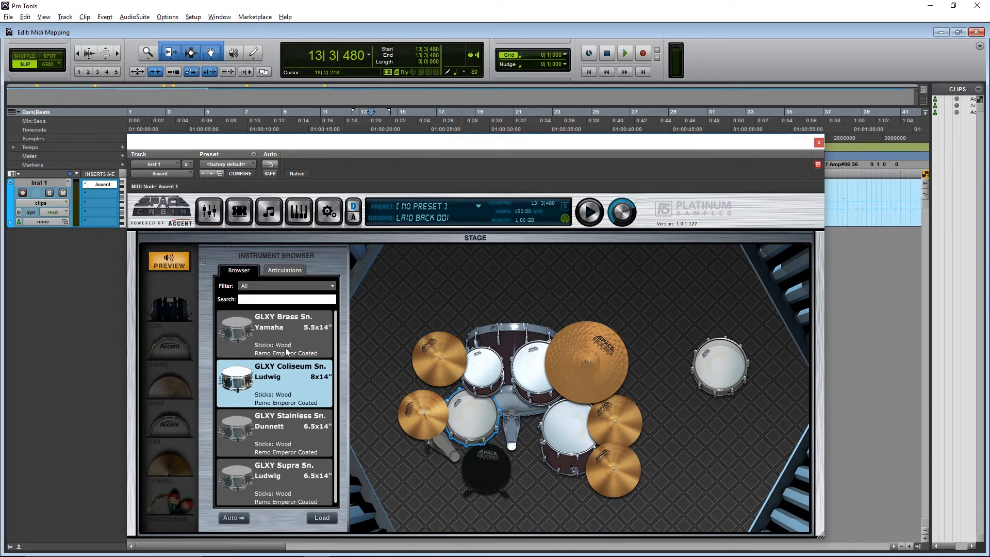
left_click(712, 360)
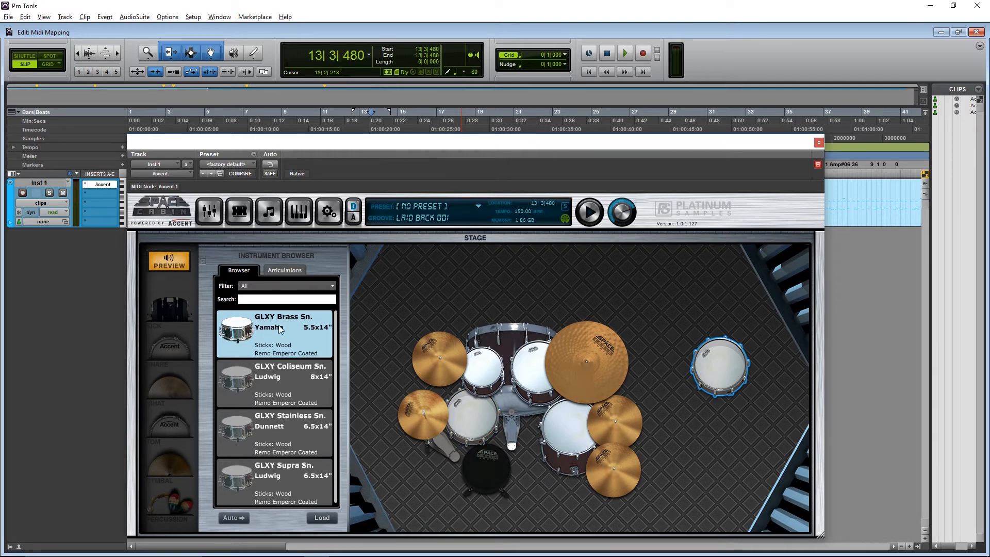
left_click(320, 518)
- Assign the Snare 2 Center Hit articulation to note 38, sharing the key with Snare [1] Center Hit
mouse_move(698, 365)
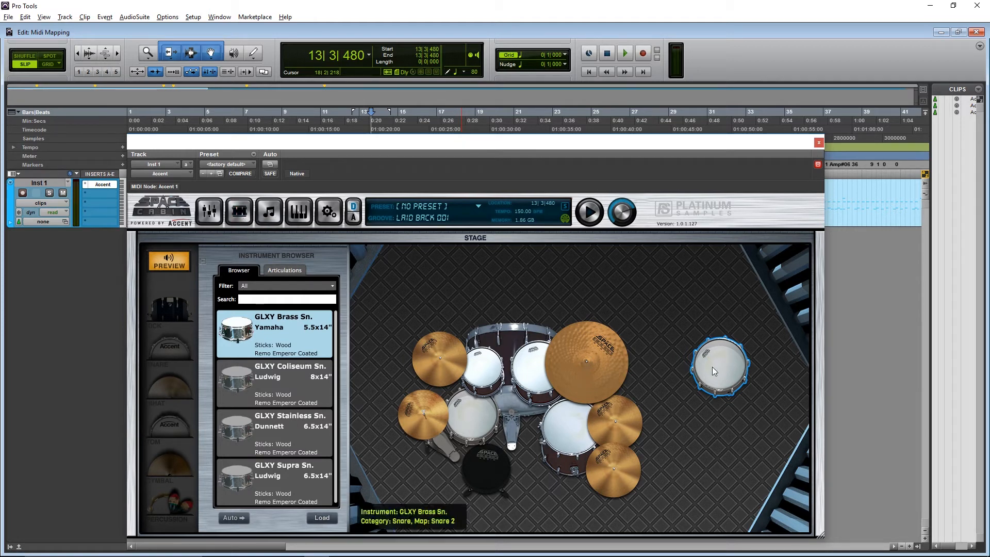
left_click(296, 214)
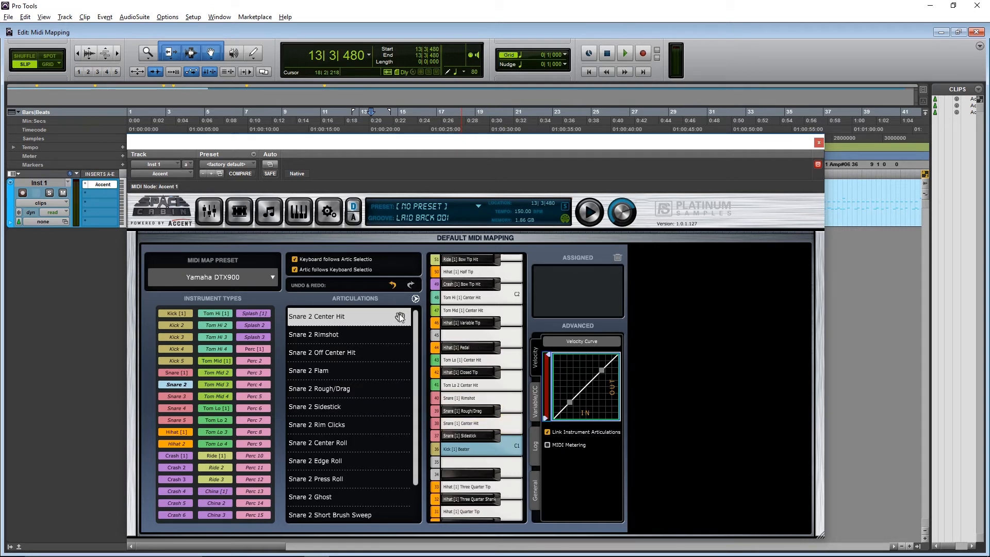
left_click(510, 425)
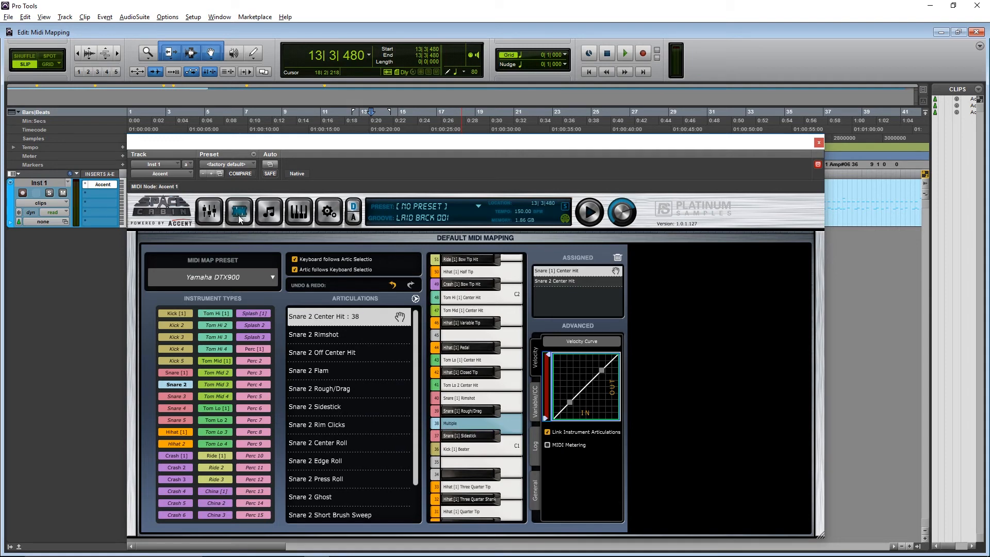
- Play the drum clip with the mixer open and raise the Sn Top 2 fader to about -2 dB
left_click(211, 212)
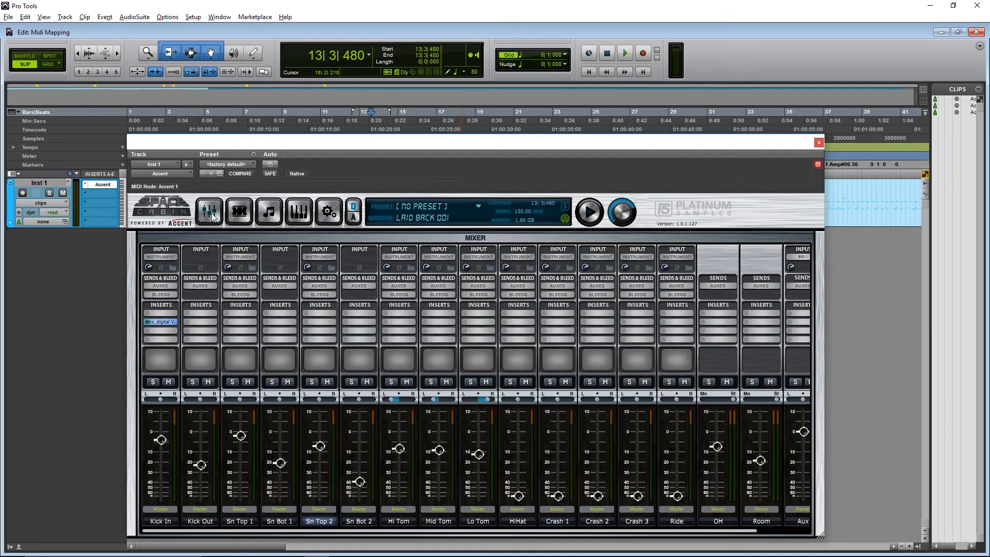
key("space")
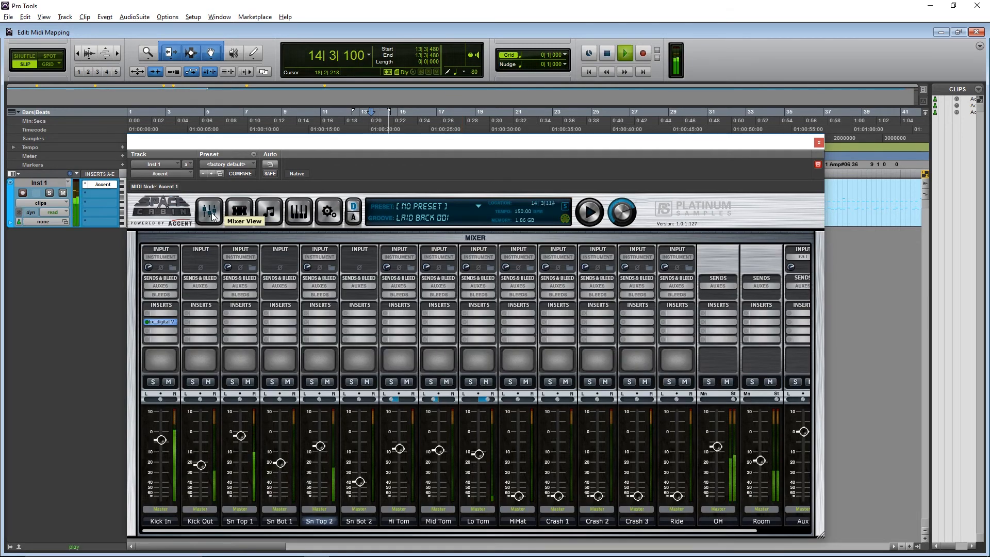
mouse_move(319, 447)
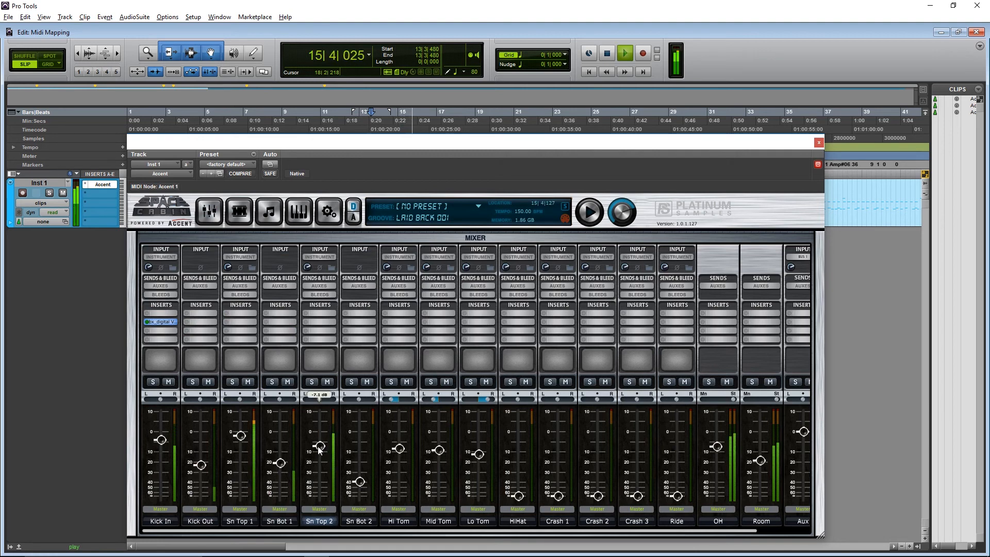
left_click_drag(318, 447, 320, 439)
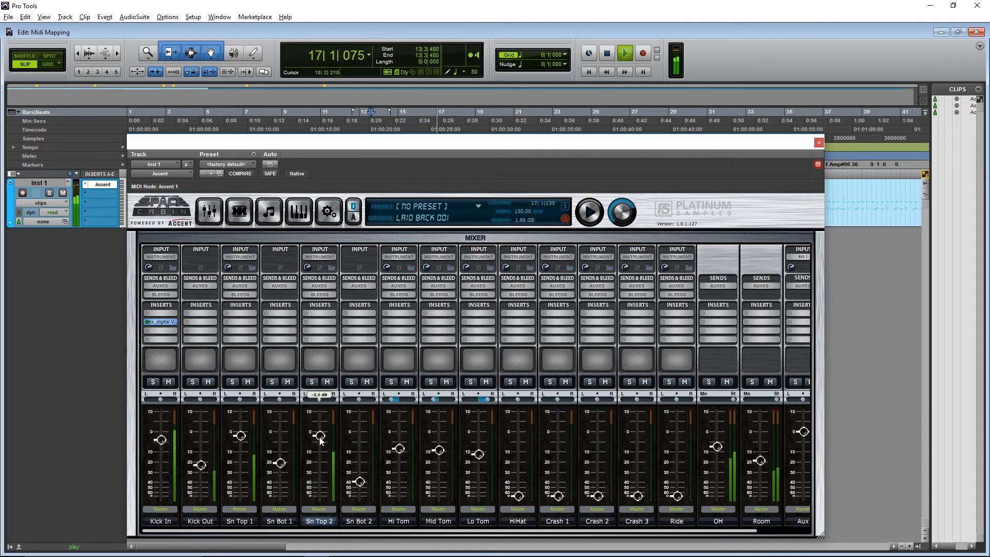
- Raise the Sn Top 2 Room bleed to 3.9 dB, adjust its OH bleed, and stop playback
left_click(318, 295)
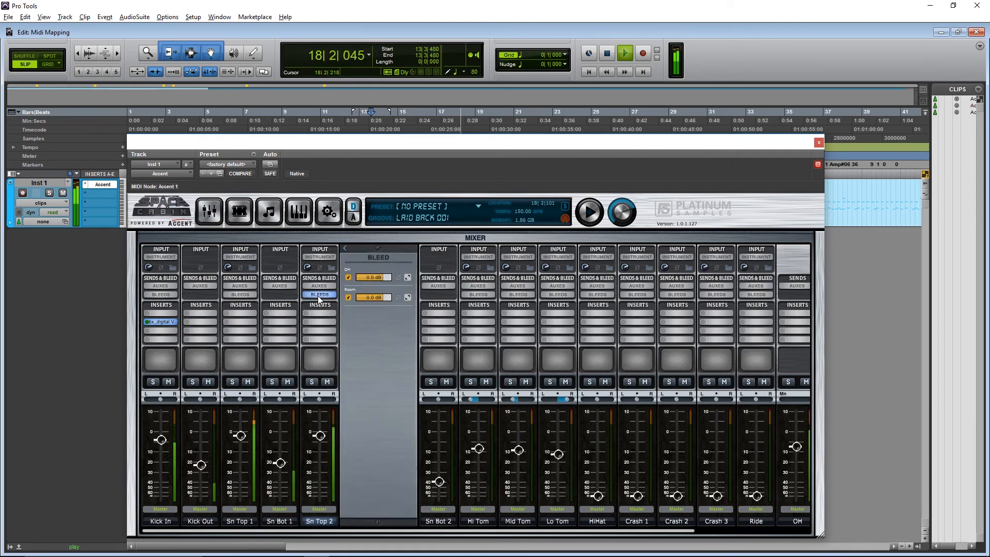
left_click_drag(382, 297, 386, 299)
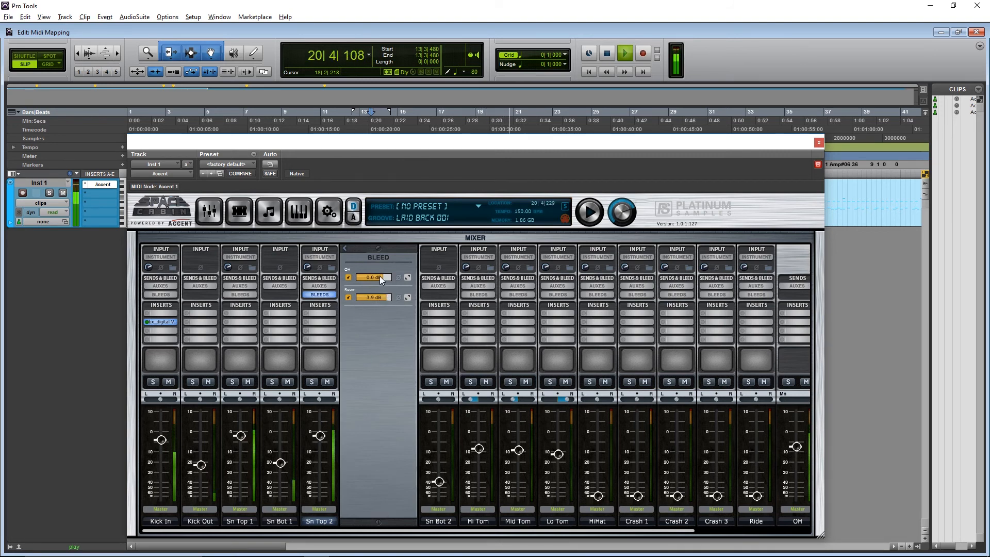
left_click_drag(379, 277, 326, 455)
left_click(319, 294)
key("space")
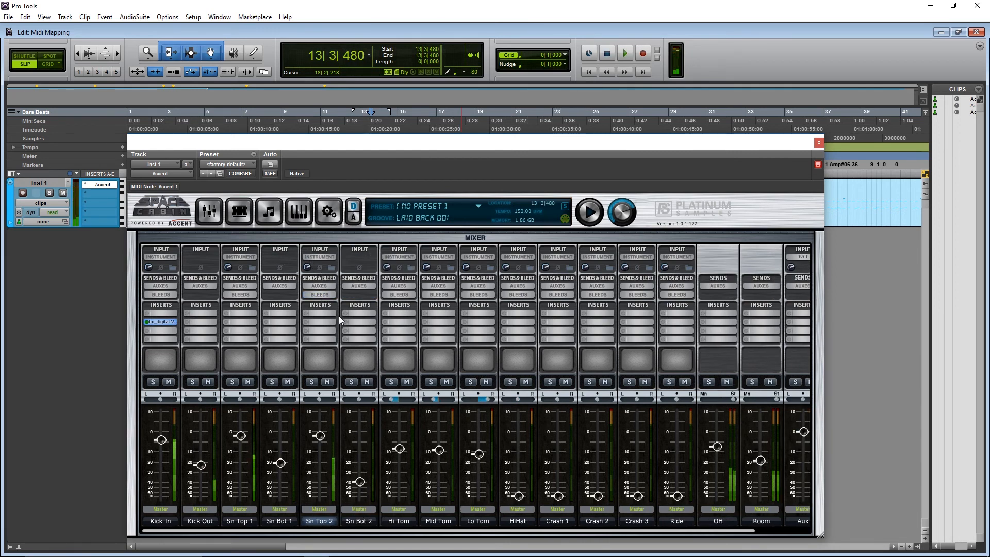